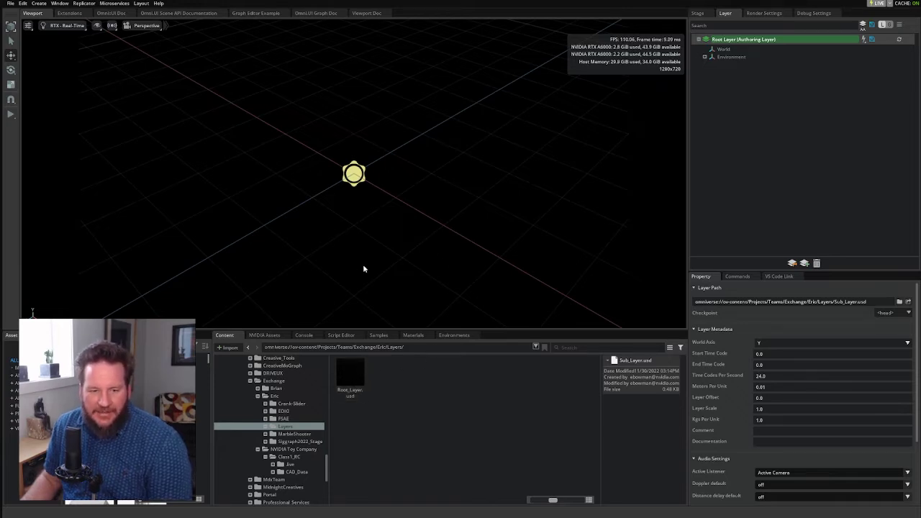
Bring up the context menu for Root_Layer.usd in the Layers folder
{"action": "right_click", "coordinate": [353, 376]}
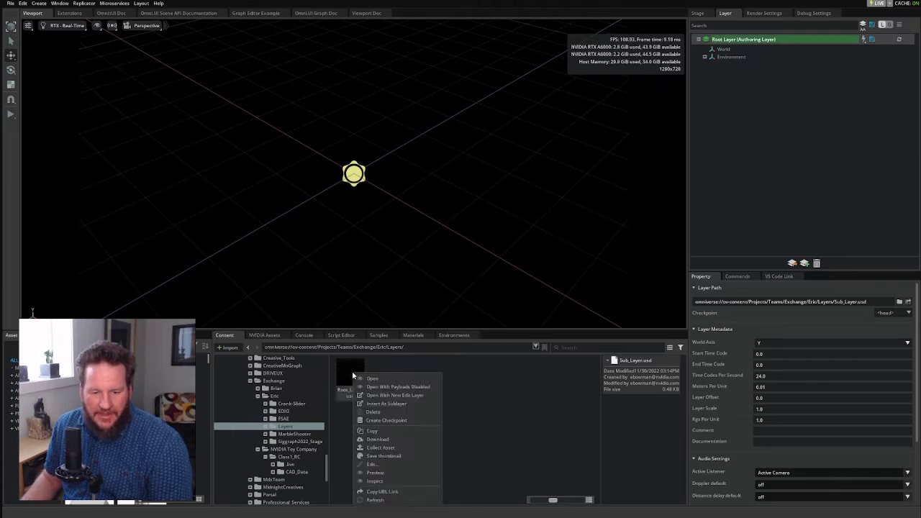
Open Root_Layer.usd as .usda text in VS Code and scroll through its metadata and prims
{"action": "left_click", "coordinate": [371, 466]}
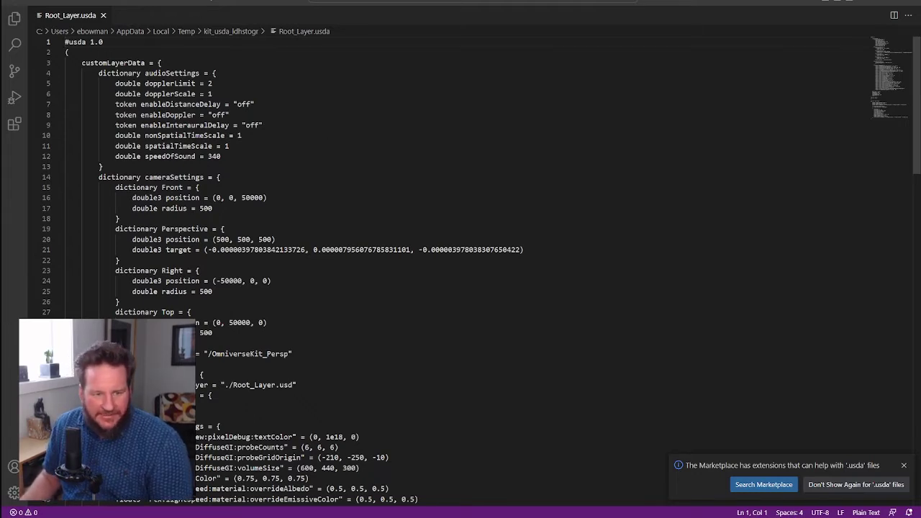
{"action": "scroll", "coordinate": [460, 273], "scroll_direction": "down", "scroll_amount": 12}
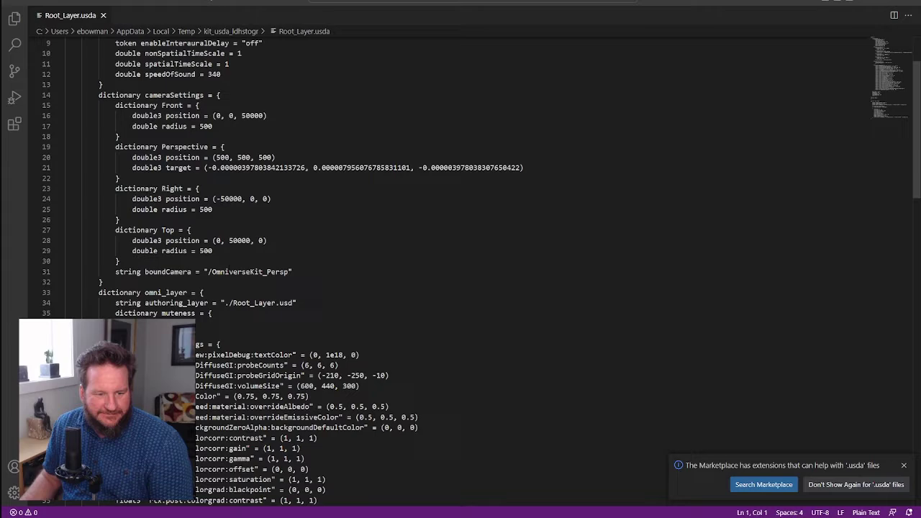
{"action": "scroll", "coordinate": [460, 273], "scroll_direction": "down", "scroll_amount": 7}
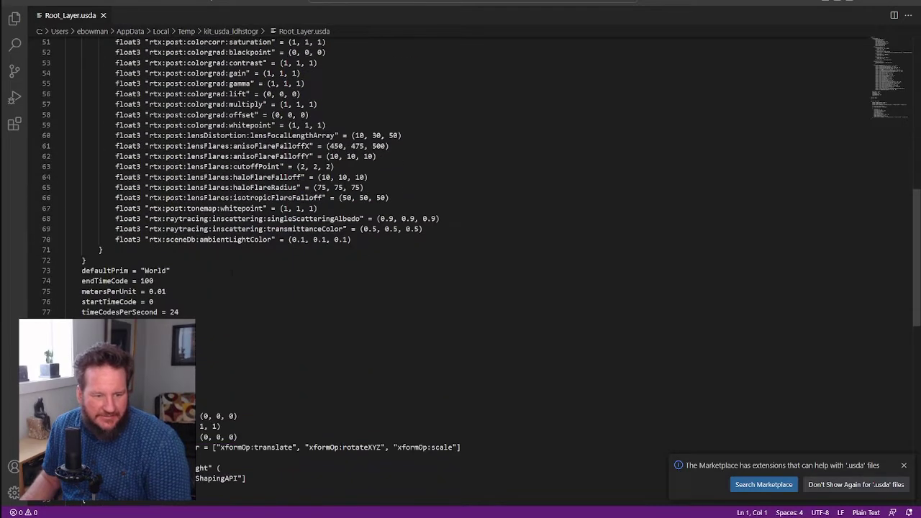
{"action": "scroll", "coordinate": [460, 273], "scroll_direction": "down", "scroll_amount": 5}
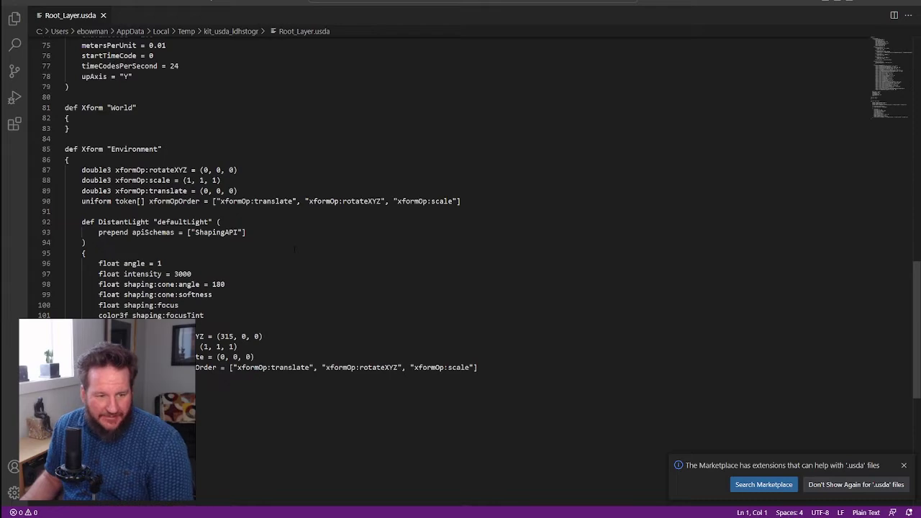
{"action": "scroll", "coordinate": [461, 273], "scroll_direction": "up", "scroll_amount": 20}
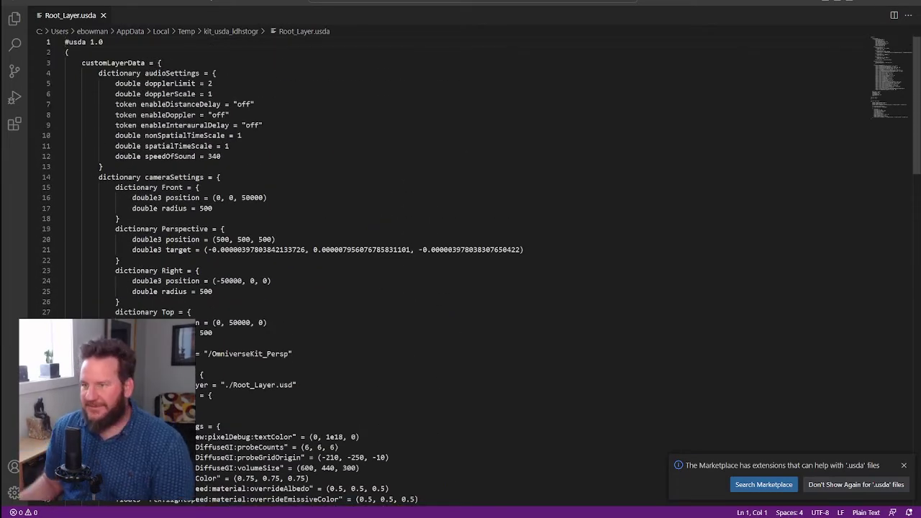
Close VS Code and finish editing Root_Layer.usd from the Content browser
{"action": "left_click", "coordinate": [913, 1]}
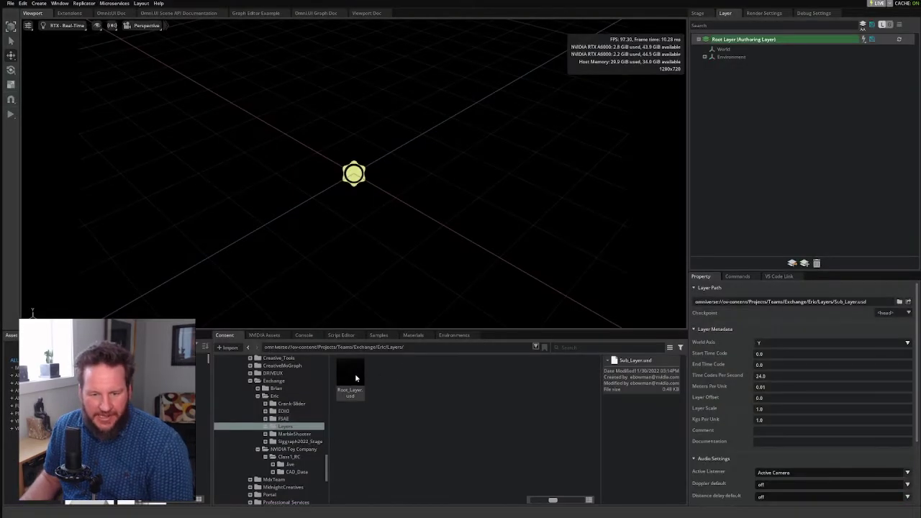
{"action": "right_click", "coordinate": [352, 379]}
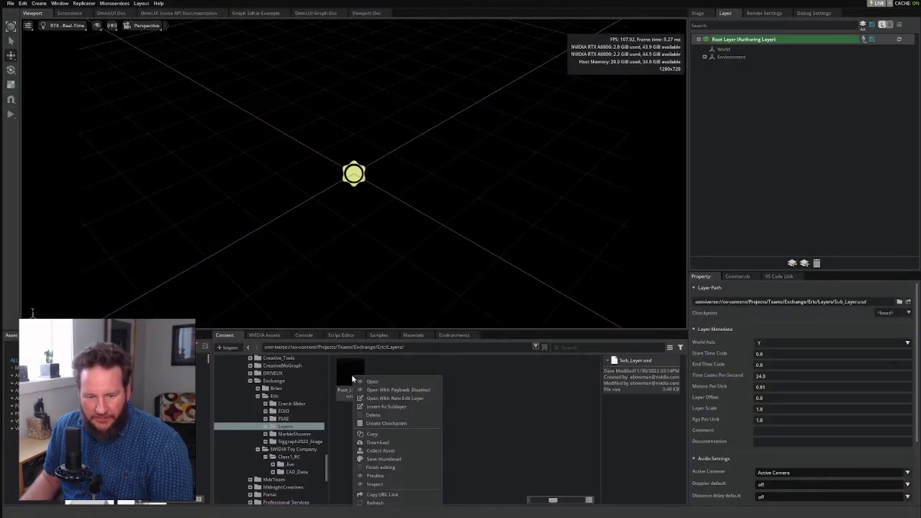
{"action": "left_click", "coordinate": [387, 467]}
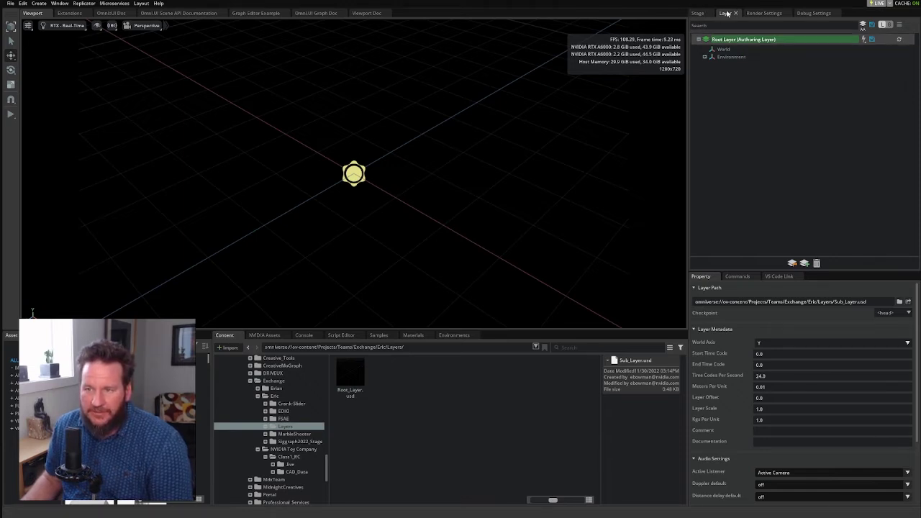
Create a sublayer under Root Layer and save it as Sub_Layer in the Layers folder
{"action": "right_click", "coordinate": [791, 41]}
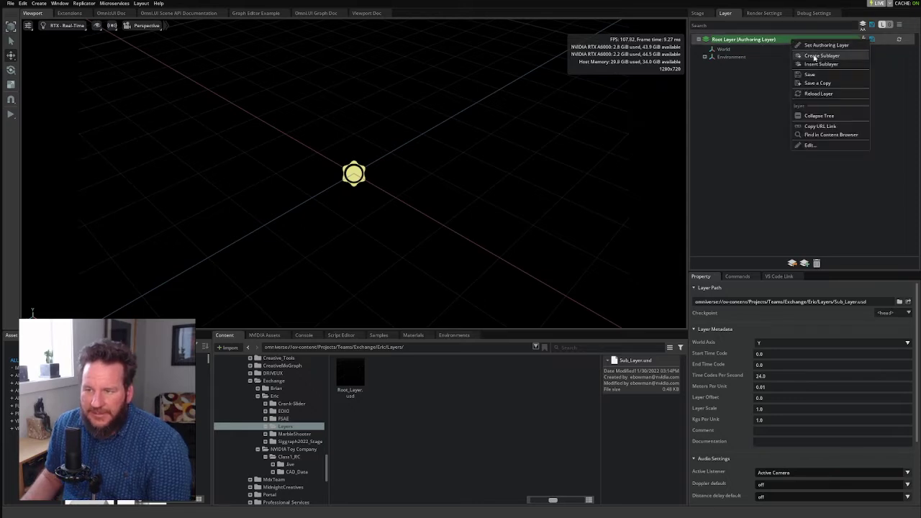
{"action": "left_click", "coordinate": [815, 56]}
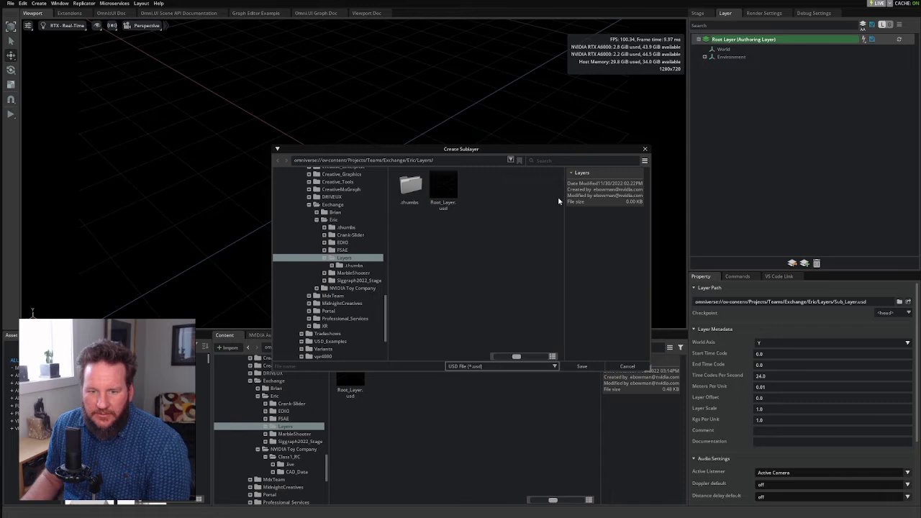
{"action": "left_click", "coordinate": [376, 365]}
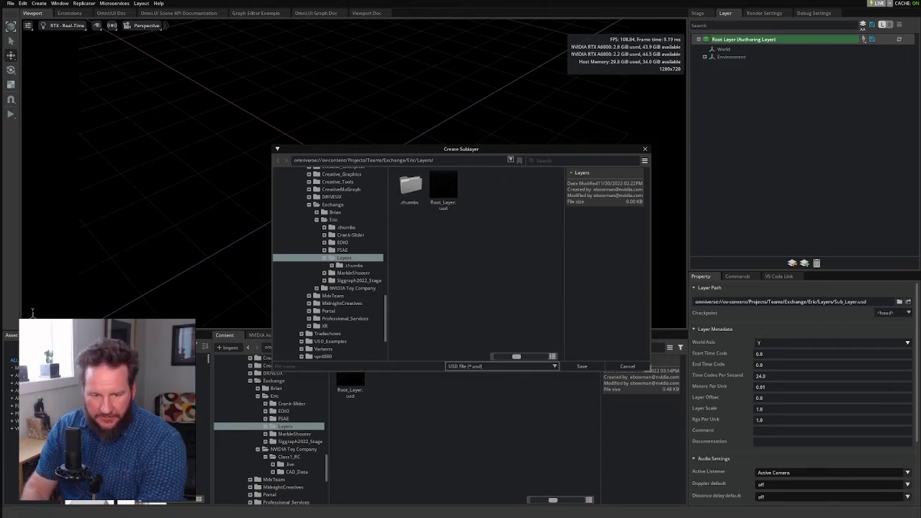
{"action": "type", "text": "Sub"}
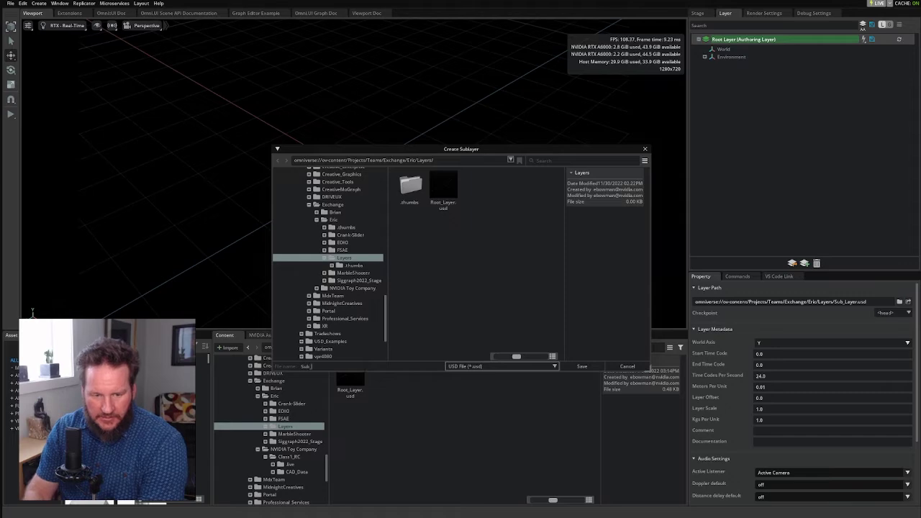
{"action": "type", "text": "_Layer"}
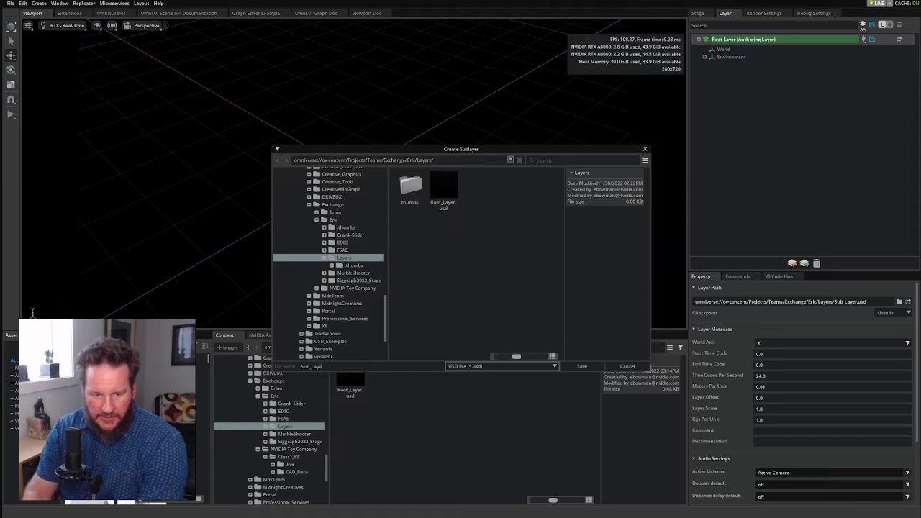
{"action": "left_click", "coordinate": [581, 367]}
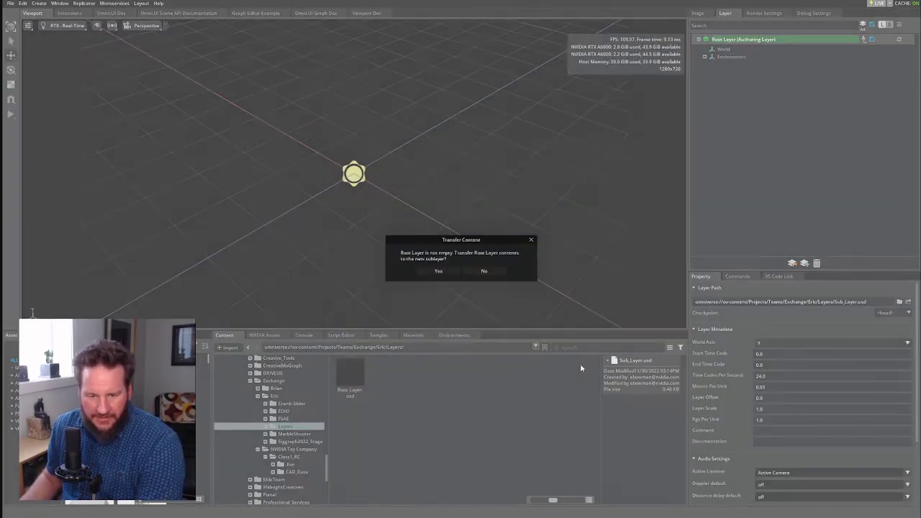
Decline transferring Root Layer contents, then bring up Sub_Layer.usd's context menu
{"action": "left_click", "coordinate": [492, 274]}
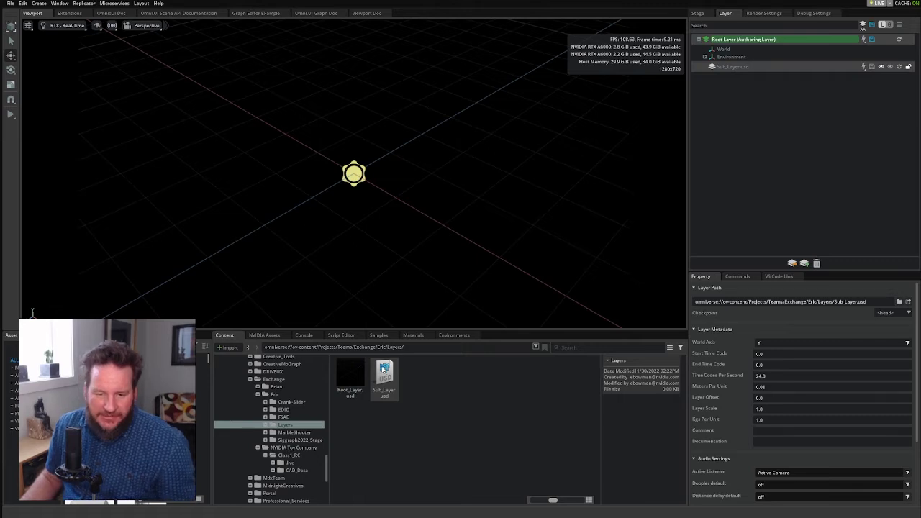
{"action": "right_click", "coordinate": [386, 373]}
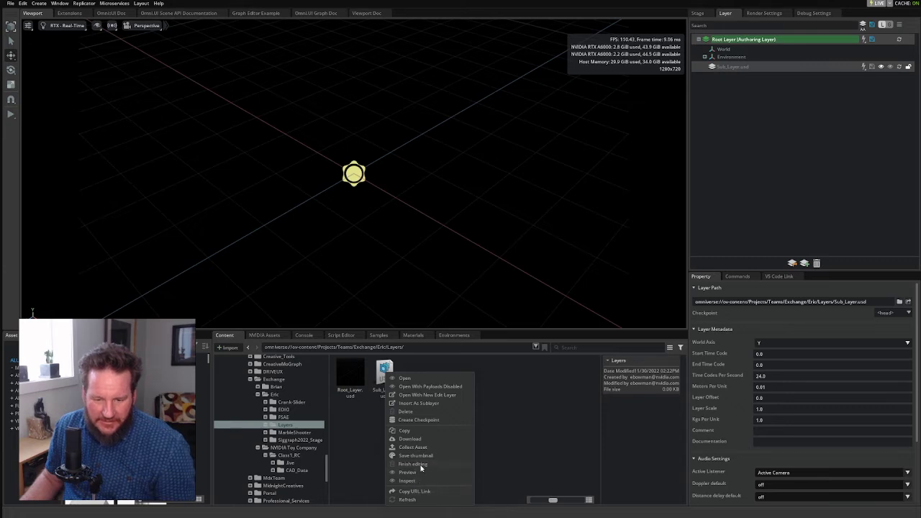
{"action": "left_click", "coordinate": [504, 424]}
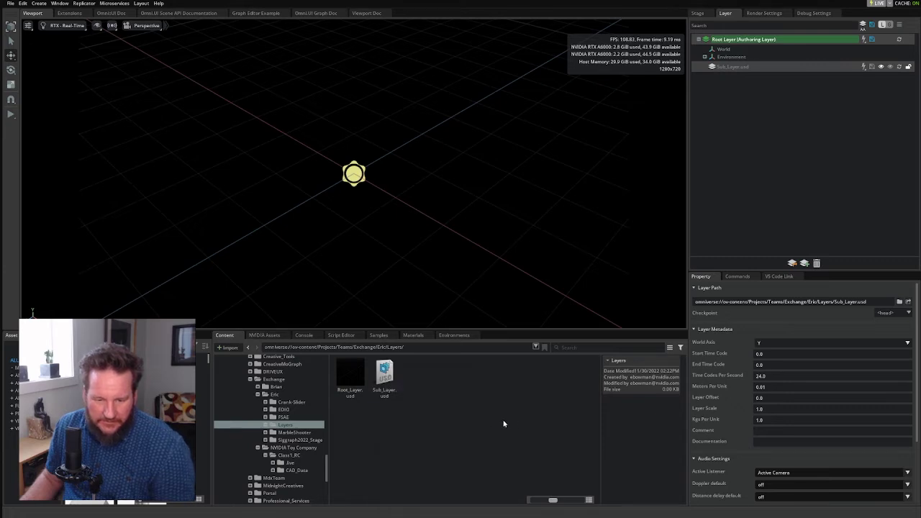
{"action": "right_click", "coordinate": [386, 375]}
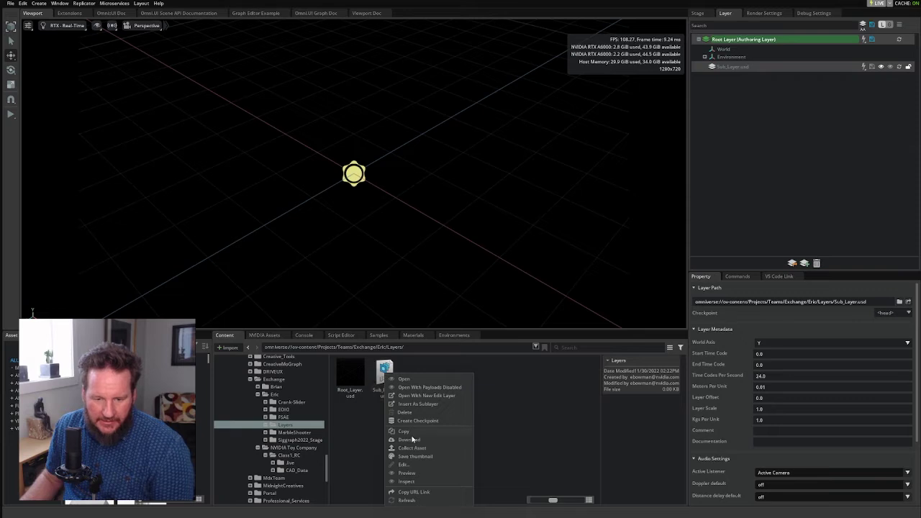
Open Sub_Layer.usd as .usda text in VS Code with Edit..
{"action": "left_click", "coordinate": [414, 464]}
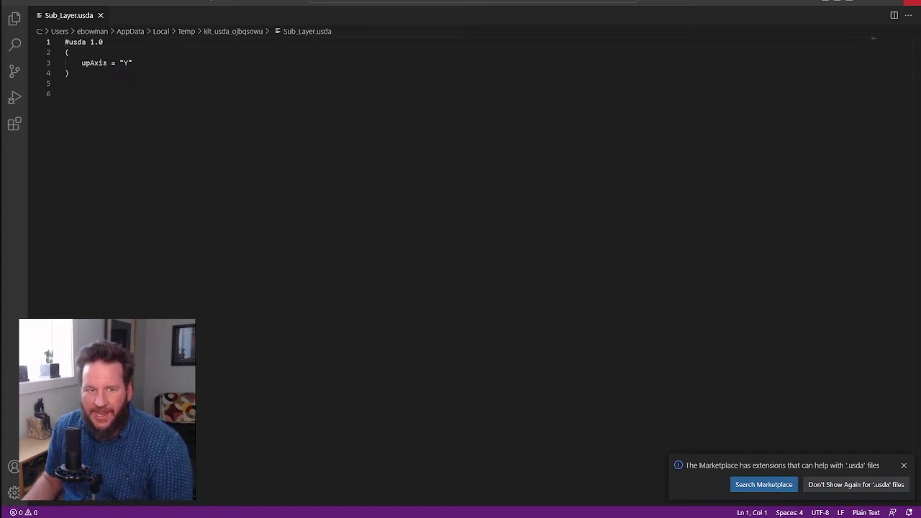
Close VS Code and finish editing Sub_Layer.usd
{"action": "left_click", "coordinate": [911, 3]}
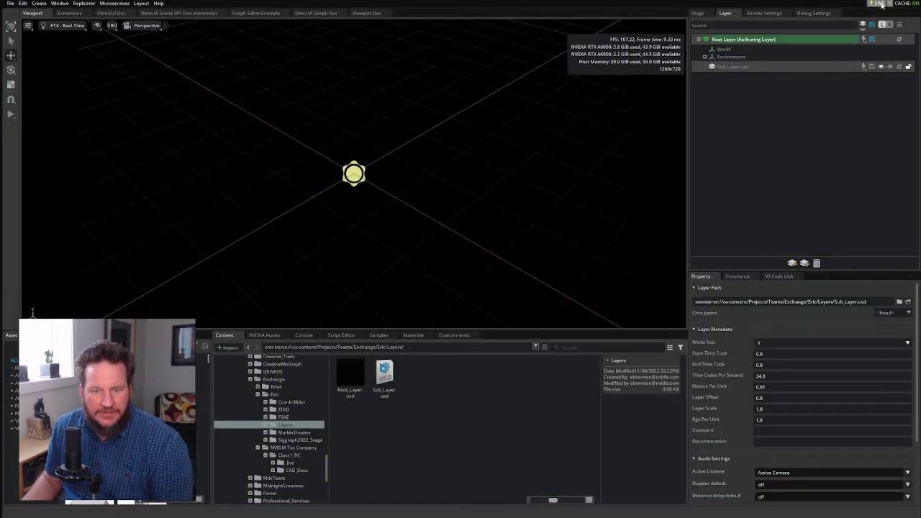
{"action": "right_click", "coordinate": [388, 374]}
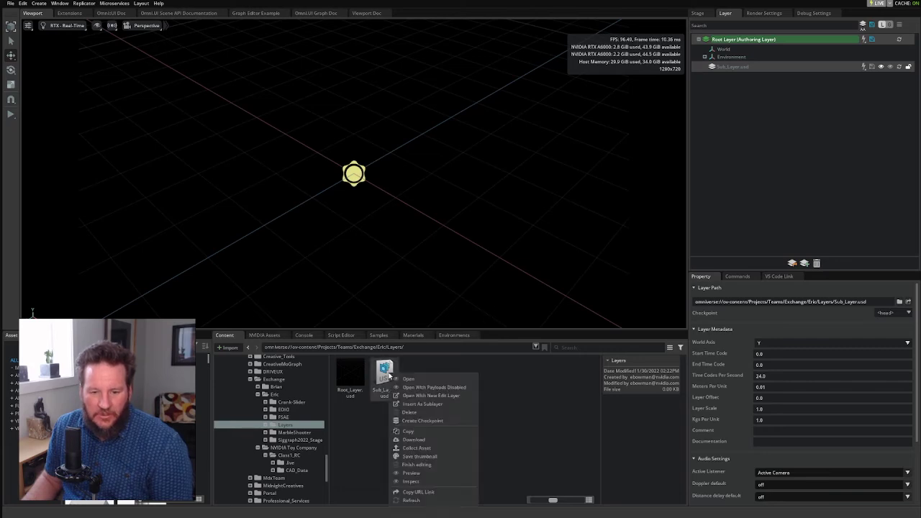
{"action": "left_click", "coordinate": [424, 466]}
Open Root_Layer.usd again as editable text in VS Code
{"action": "left_click", "coordinate": [348, 372]}
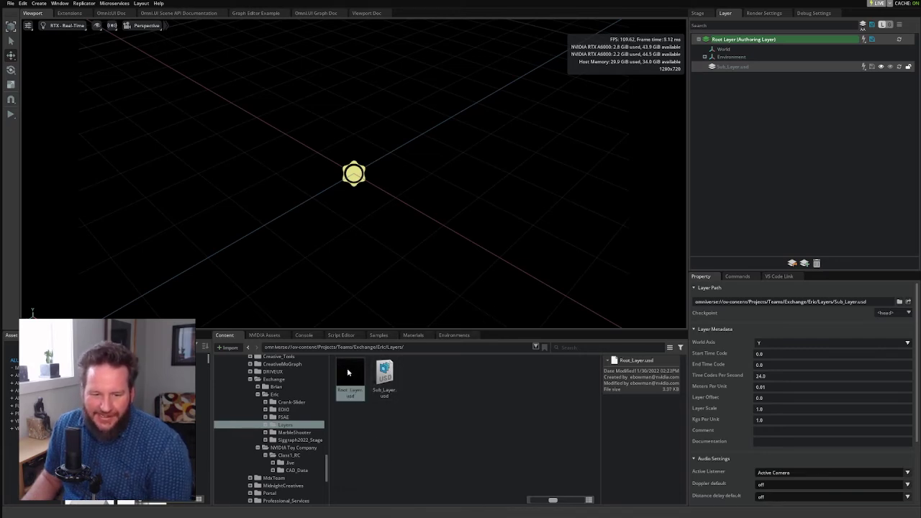
{"action": "right_click", "coordinate": [347, 372]}
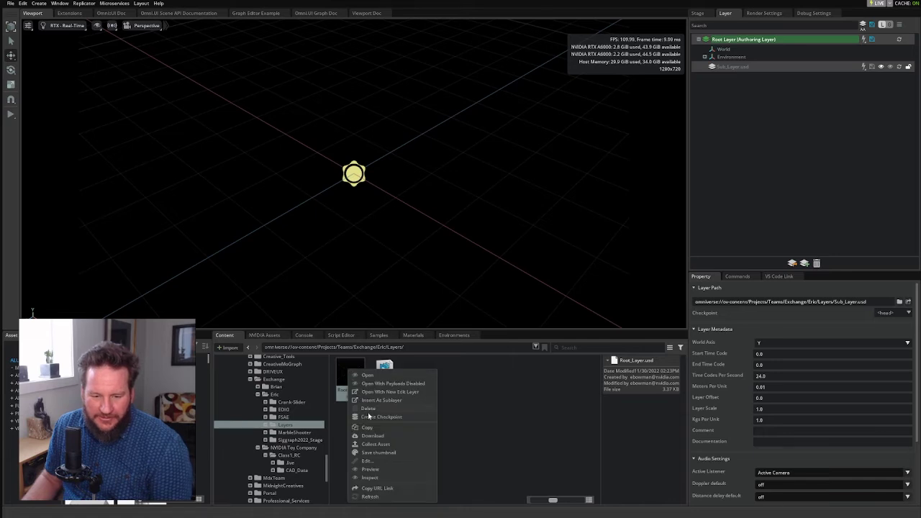
{"action": "left_click", "coordinate": [371, 463]}
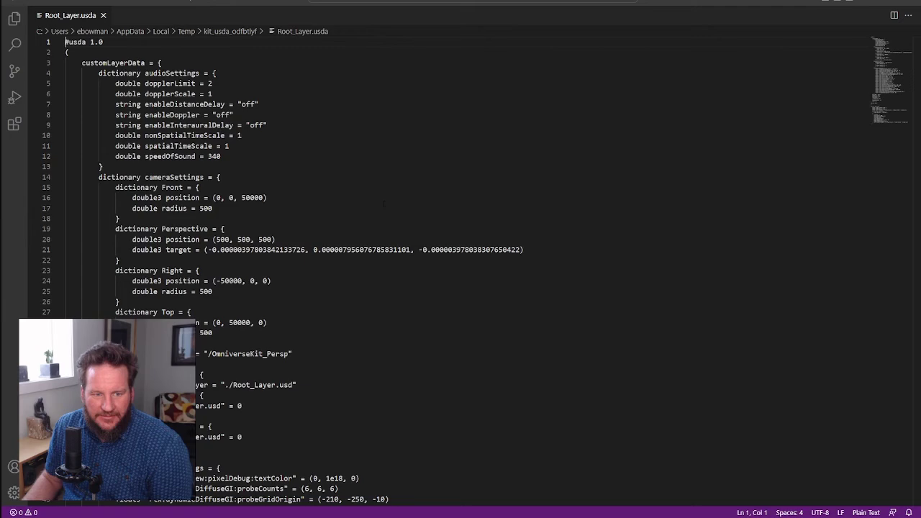
Scroll Root_Layer.usda and highlight the omni_layer block listing Sub_Layer.usd on lines 33–39
{"action": "scroll", "coordinate": [460, 274], "scroll_direction": "down", "scroll_amount": 3}
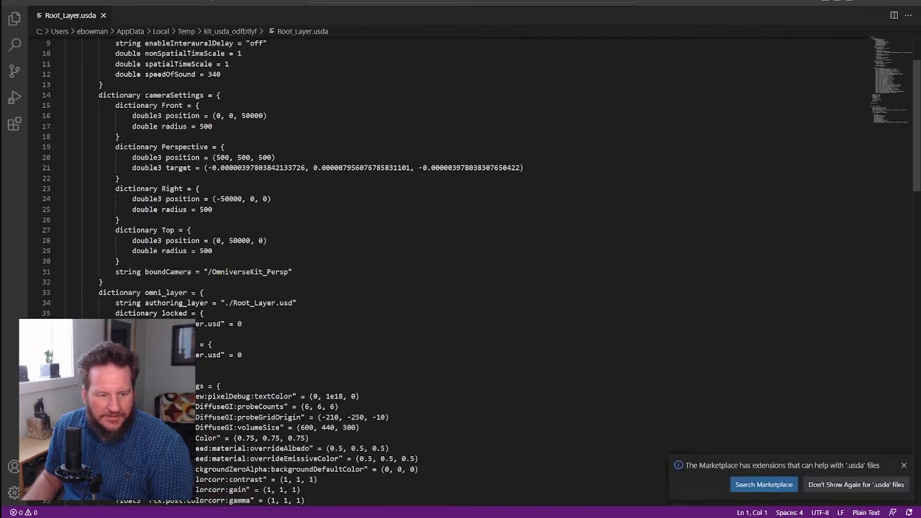
{"action": "scroll", "coordinate": [461, 274], "scroll_direction": "down", "scroll_amount": 1}
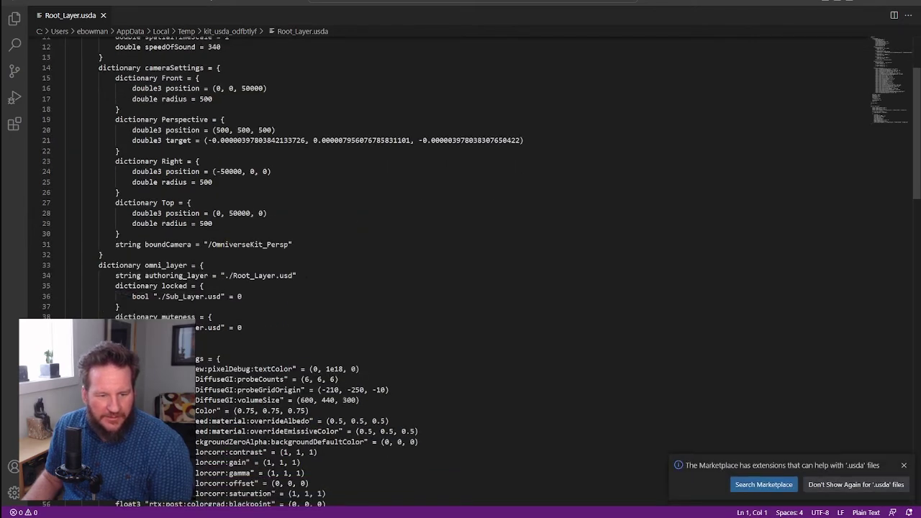
{"action": "scroll", "coordinate": [460, 273], "scroll_direction": "down", "scroll_amount": 15}
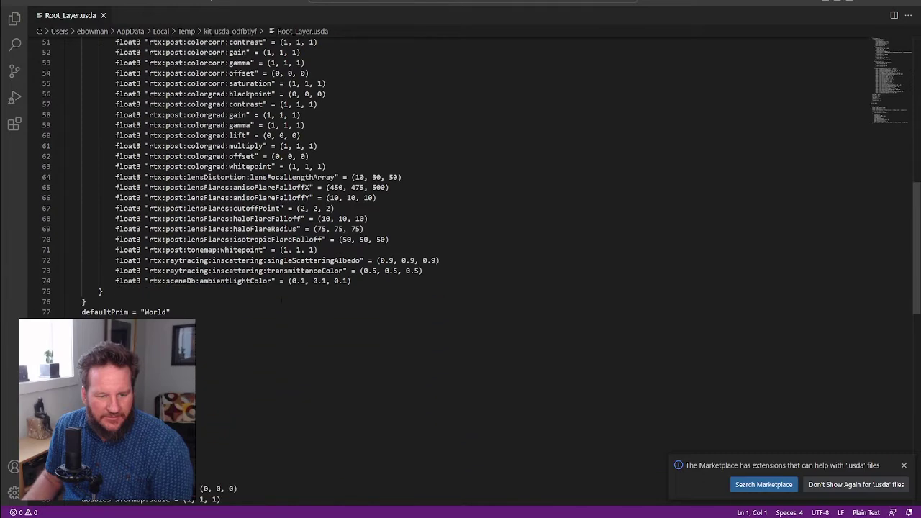
{"action": "scroll", "coordinate": [461, 273], "scroll_direction": "down", "scroll_amount": 8}
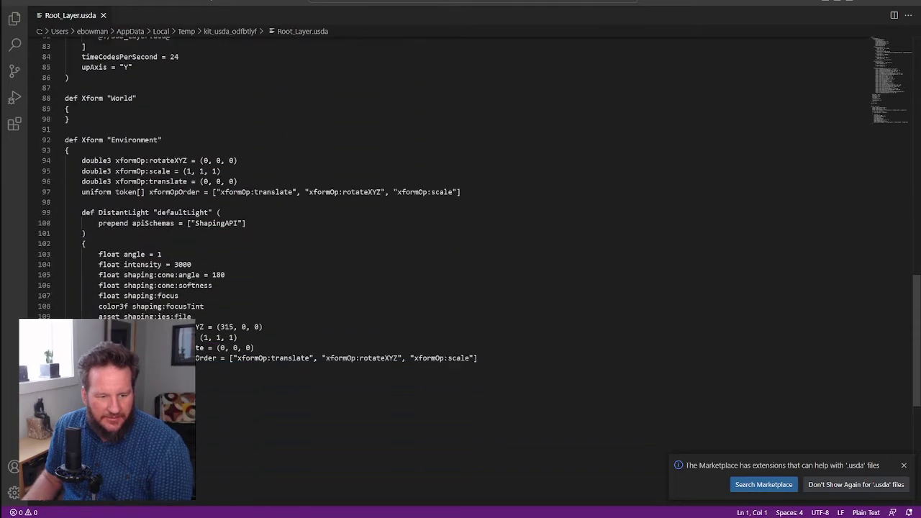
{"action": "scroll", "coordinate": [460, 273], "scroll_direction": "up", "scroll_amount": 20}
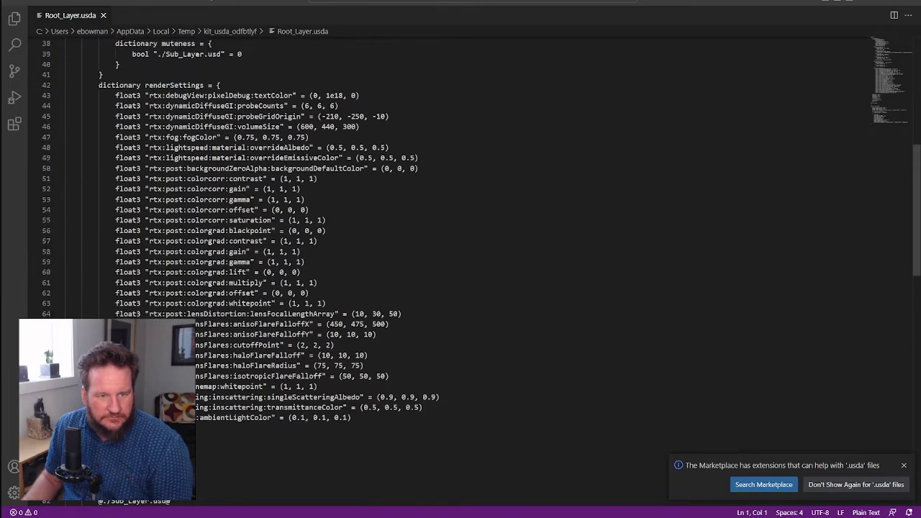
{"action": "scroll", "coordinate": [460, 274], "scroll_direction": "up", "scroll_amount": 4}
{"action": "left_click", "coordinate": [346, 117]}
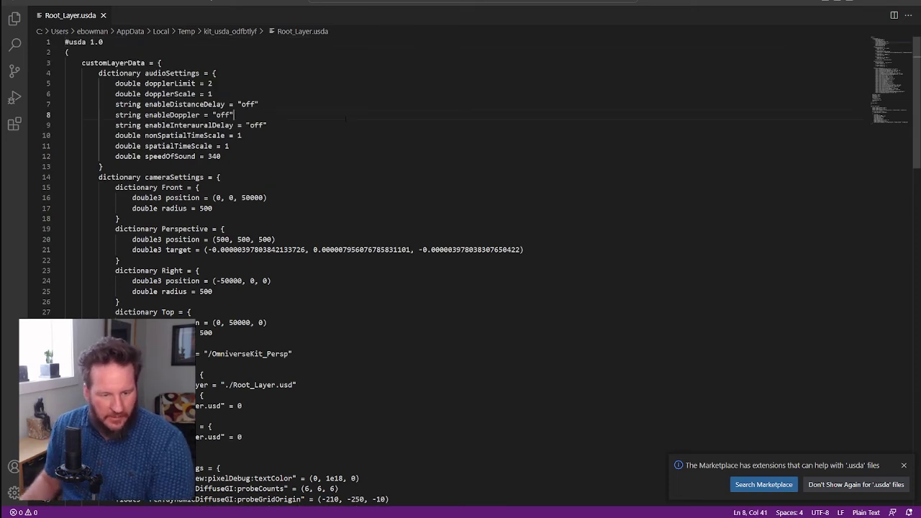
{"action": "left_click_drag", "start_coordinate": [242, 406], "coordinate": [157, 406]}
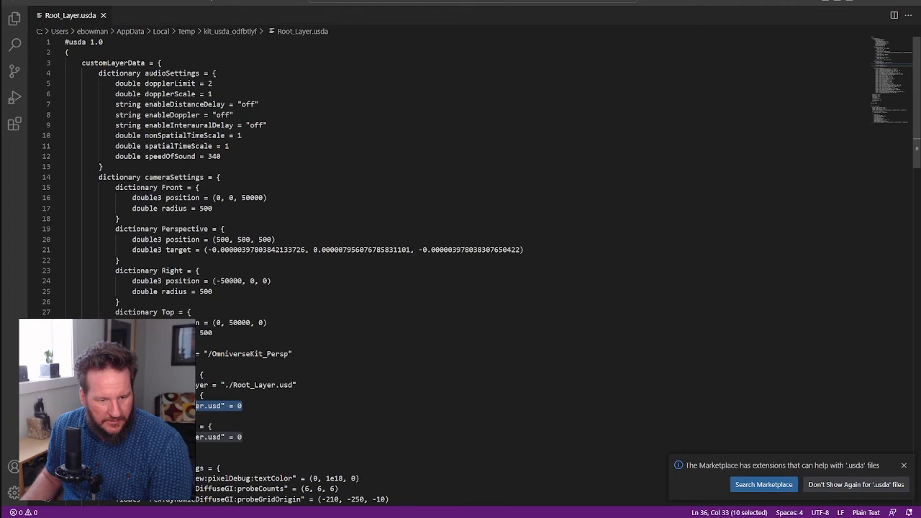
{"action": "key", "text": "Down"}
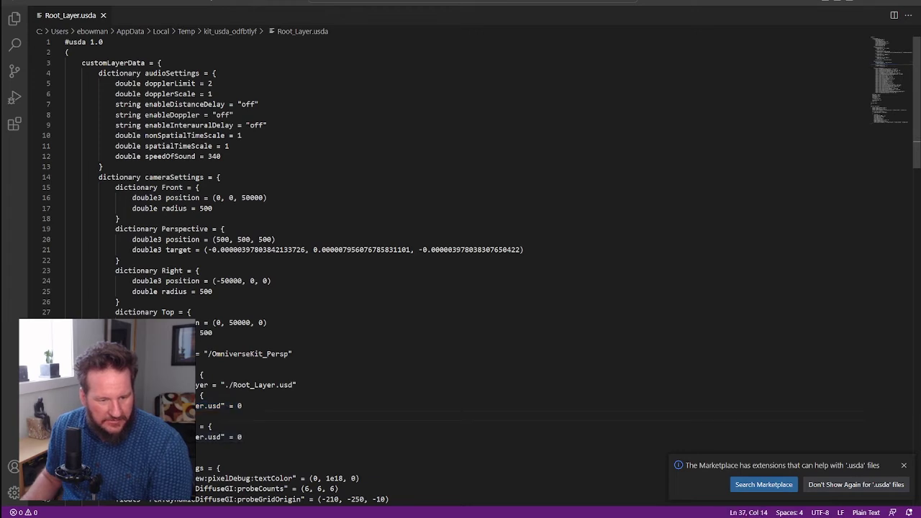
{"action": "left_click_drag", "start_coordinate": [245, 437], "coordinate": [65, 374]}
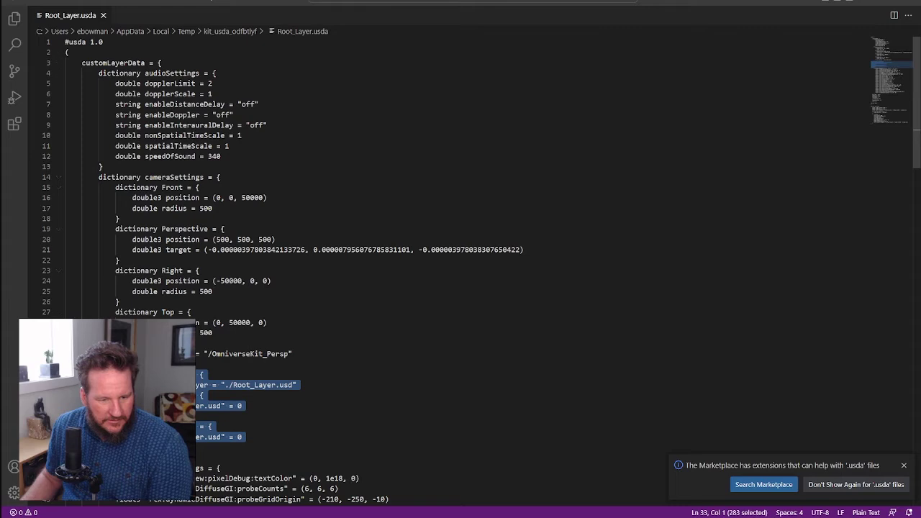
{"action": "left_click", "coordinate": [332, 331]}
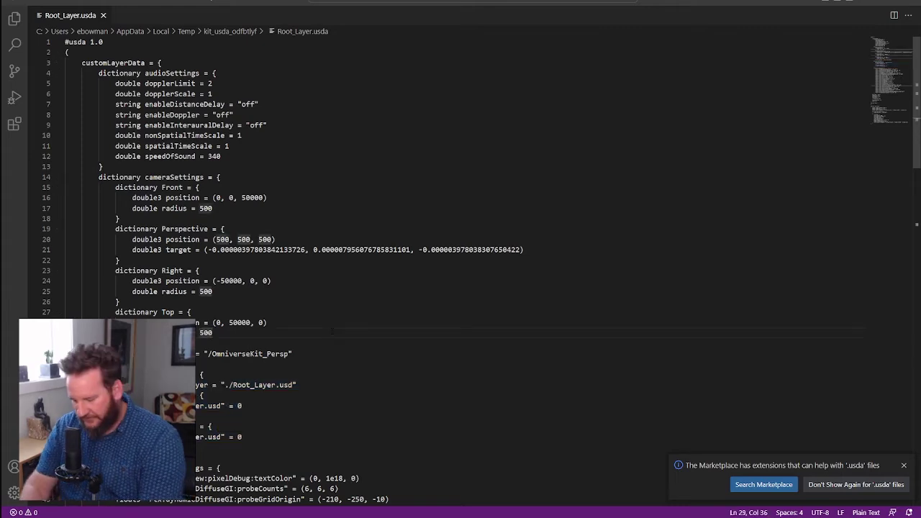
Search the file for 'sub' and select the subLayers block on lines 81–83
{"action": "key", "text": "ctrl+f"}
{"action": "type", "text": "sub"}
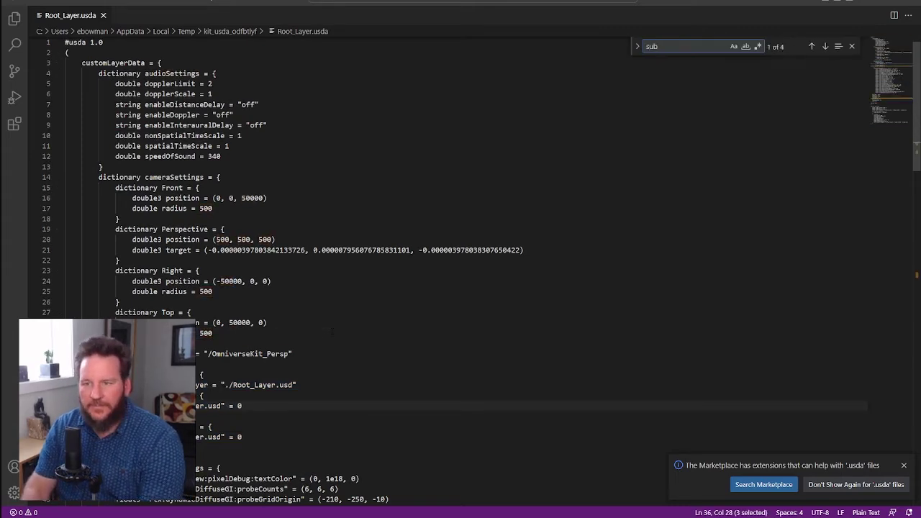
{"action": "scroll", "coordinate": [332, 331], "scroll_direction": "down", "scroll_amount": 7}
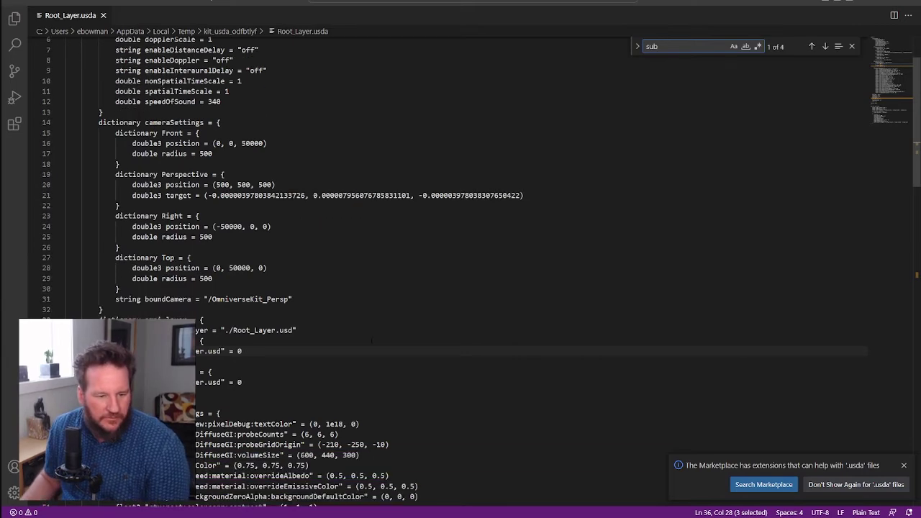
{"action": "scroll", "coordinate": [333, 331], "scroll_direction": "down", "scroll_amount": 12}
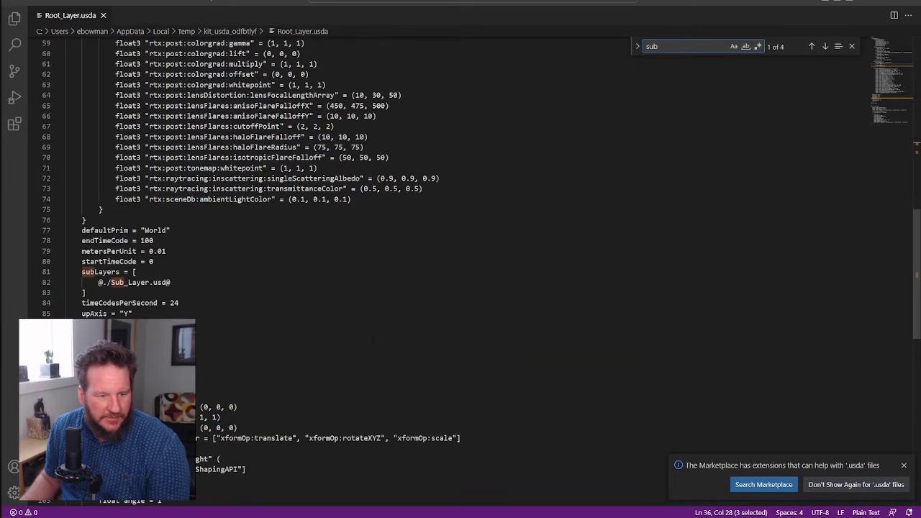
{"action": "left_click", "coordinate": [171, 282]}
{"action": "key", "text": "shift+Up"}
{"action": "key", "text": "shift+Home"}
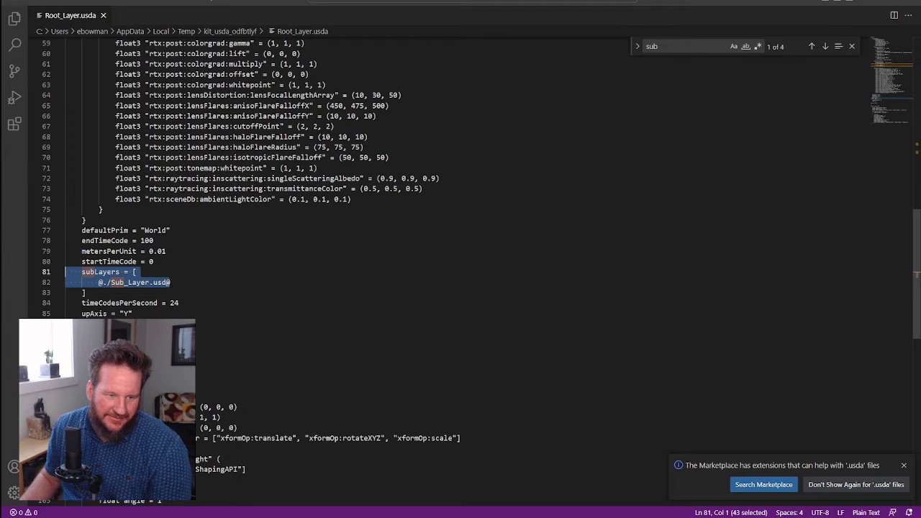
{"action": "key", "text": "shift+Home"}
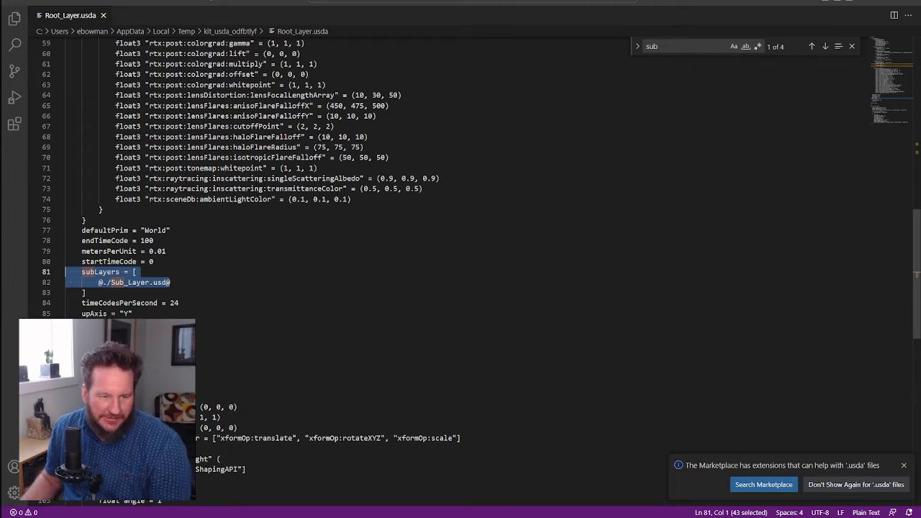
{"action": "key", "text": "Right"}
{"action": "key", "text": "Down"}
{"action": "key", "text": "shift+Up"}
{"action": "key", "text": "shift+Home"}
{"action": "key", "text": "shift+Home"}
{"action": "key", "text": "shift+Up"}
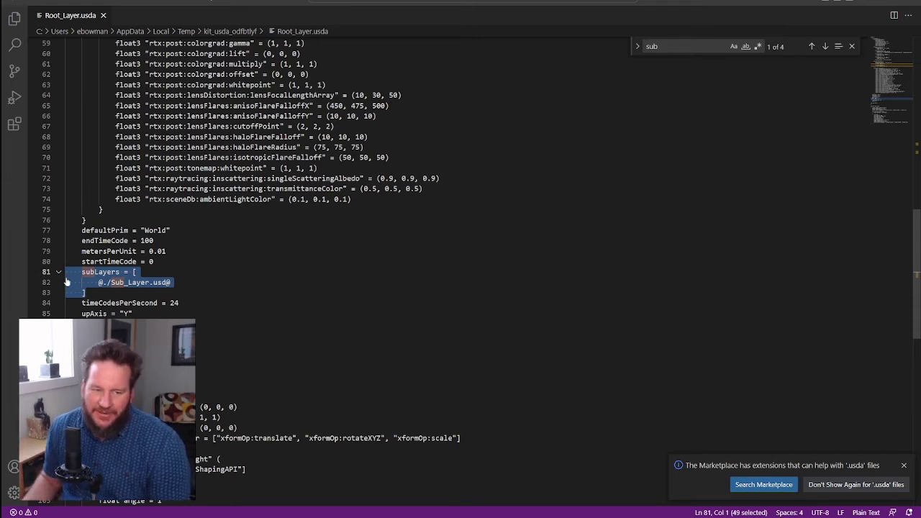
{"action": "left_click_drag", "start_coordinate": [86, 293], "coordinate": [65, 272]}
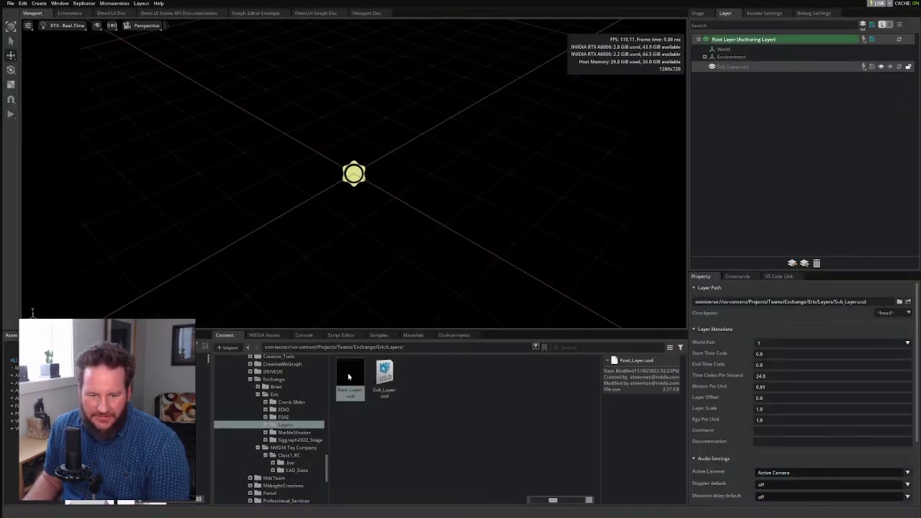
Select Sub_Layer.usd and Root_Layer.usd in turn, viewing their context menus without choosing
{"action": "left_click", "coordinate": [386, 375]}
{"action": "right_click", "coordinate": [384, 376]}
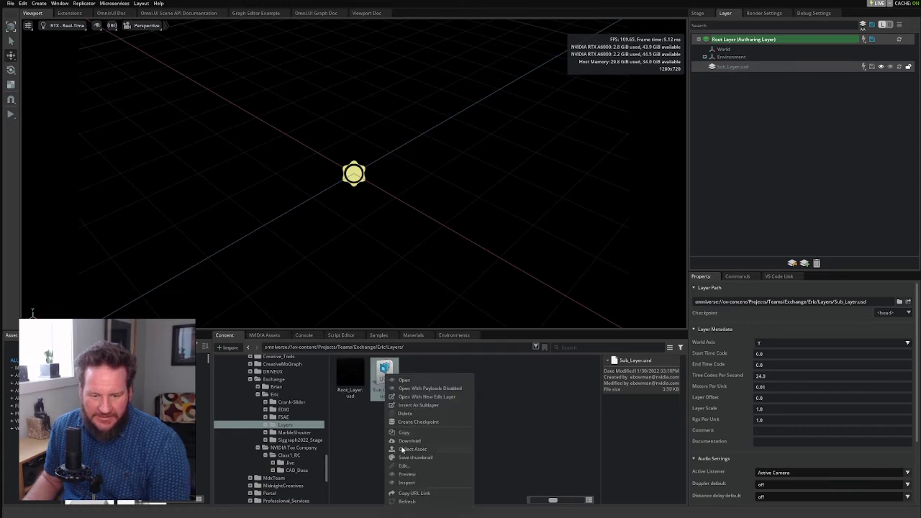
{"action": "left_click", "coordinate": [362, 439]}
{"action": "left_click", "coordinate": [350, 374]}
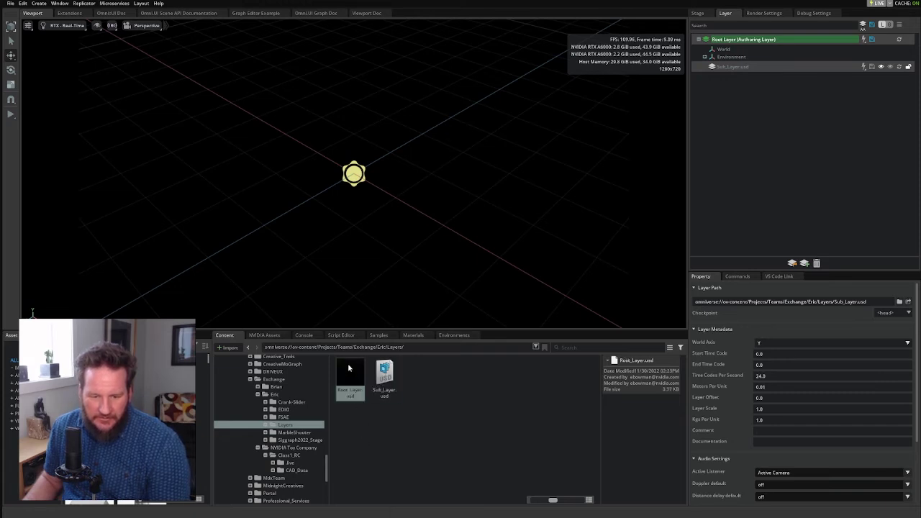
{"action": "right_click", "coordinate": [350, 368]}
{"action": "left_click", "coordinate": [375, 461]}
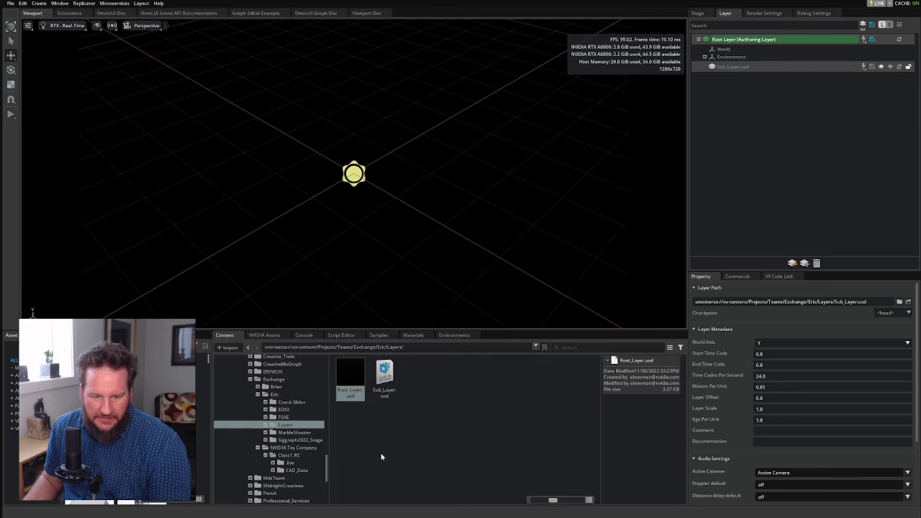
Open Sub_Layer.usd as the stage, saving the current stage first
{"action": "double_click", "coordinate": [384, 369]}
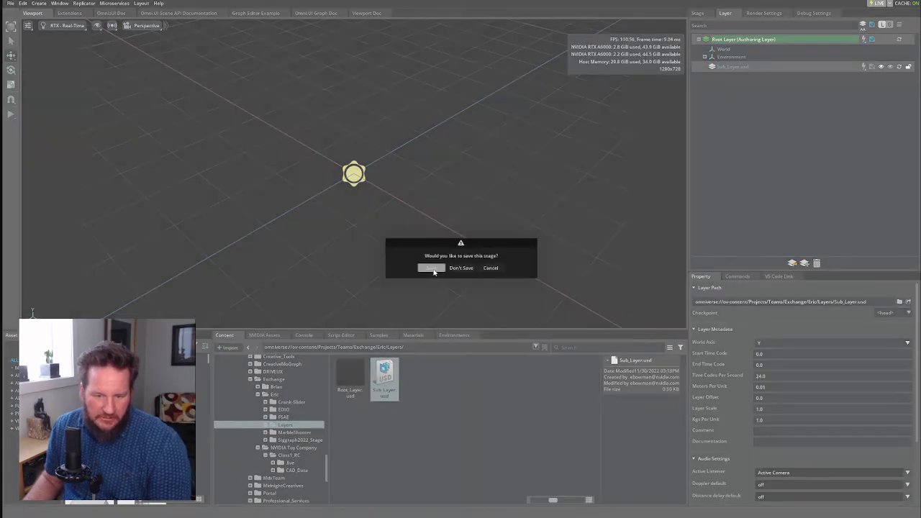
{"action": "left_click", "coordinate": [433, 271]}
{"action": "left_click", "coordinate": [97, 176]}
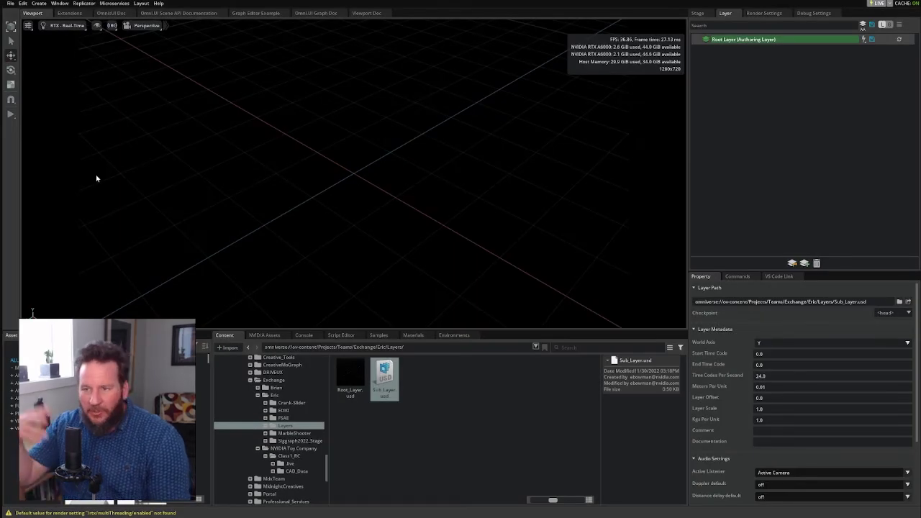
Add a sphere, move it off-centre to about X 140.96, Y 95.74, Z -79.53, and save
{"action": "left_click", "coordinate": [39, 3]}
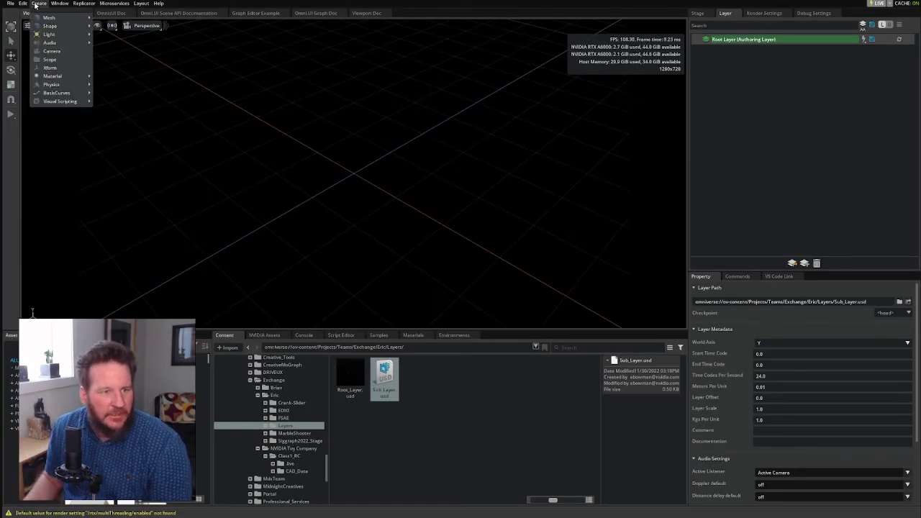
{"action": "mouse_move", "coordinate": [51, 27]}
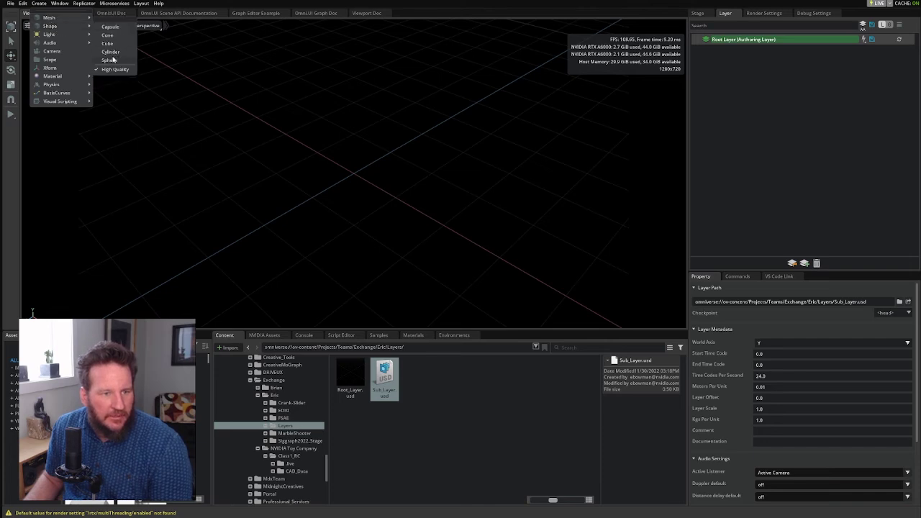
{"action": "left_click", "coordinate": [112, 60]}
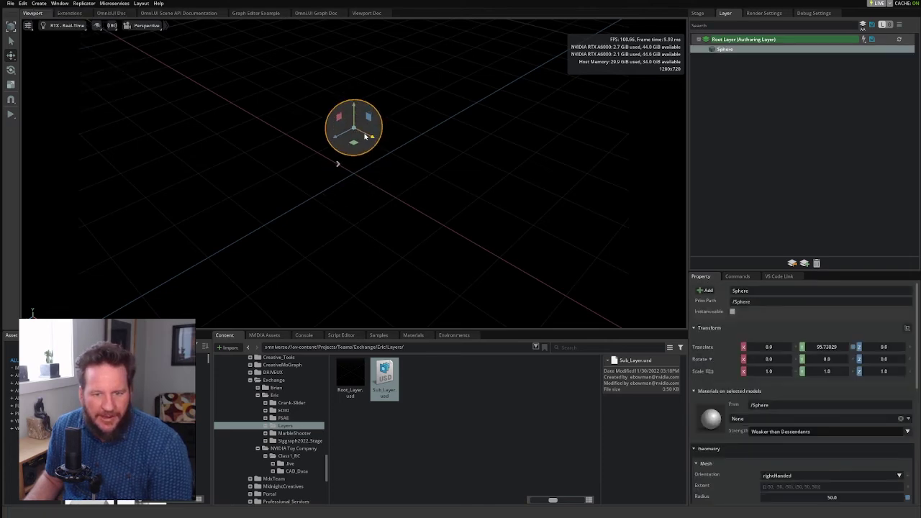
{"action": "left_click_drag", "start_coordinate": [365, 136], "coordinate": [458, 134]}
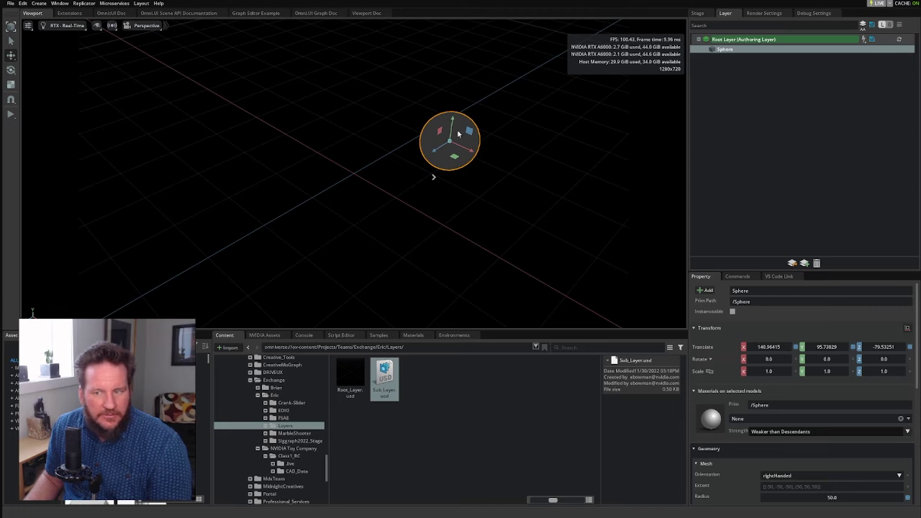
{"action": "left_click", "coordinate": [547, 191]}
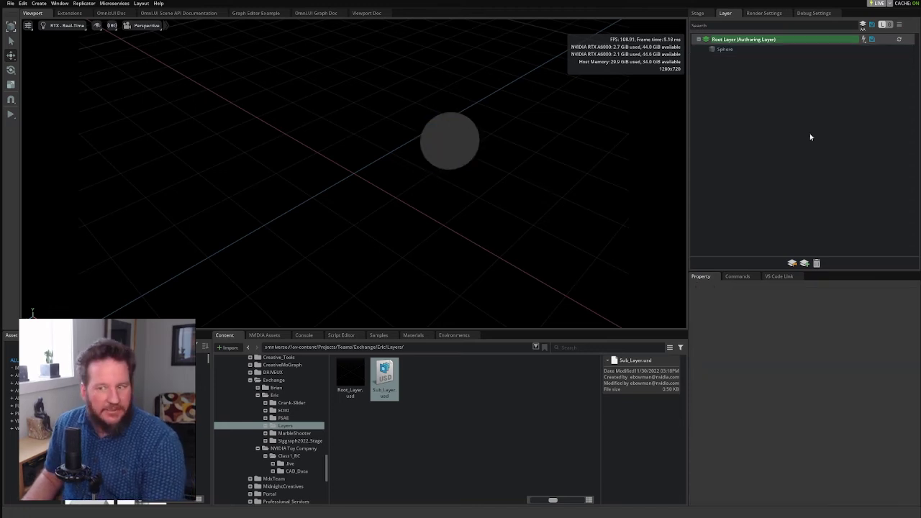
{"action": "left_click", "coordinate": [871, 40]}
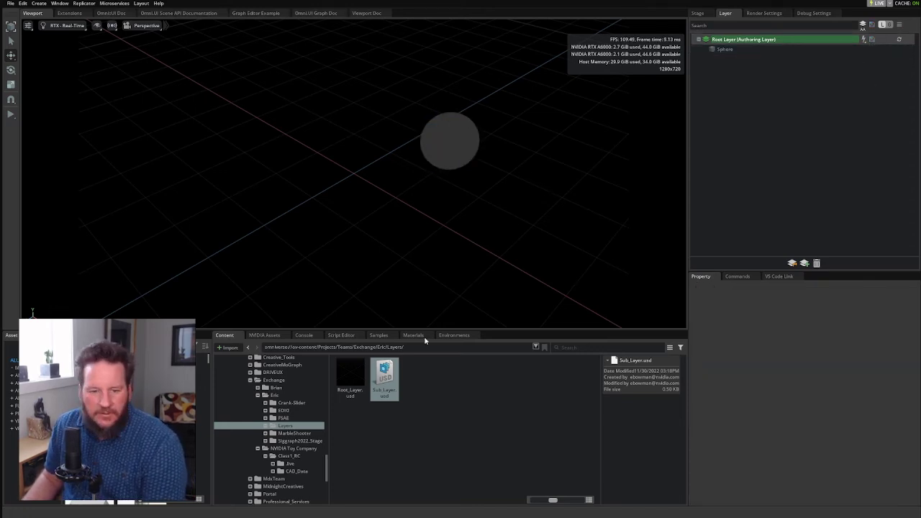
Open Sub_Layer.usd as text in VS Code and highlight its def Sphere block
{"action": "right_click", "coordinate": [389, 374]}
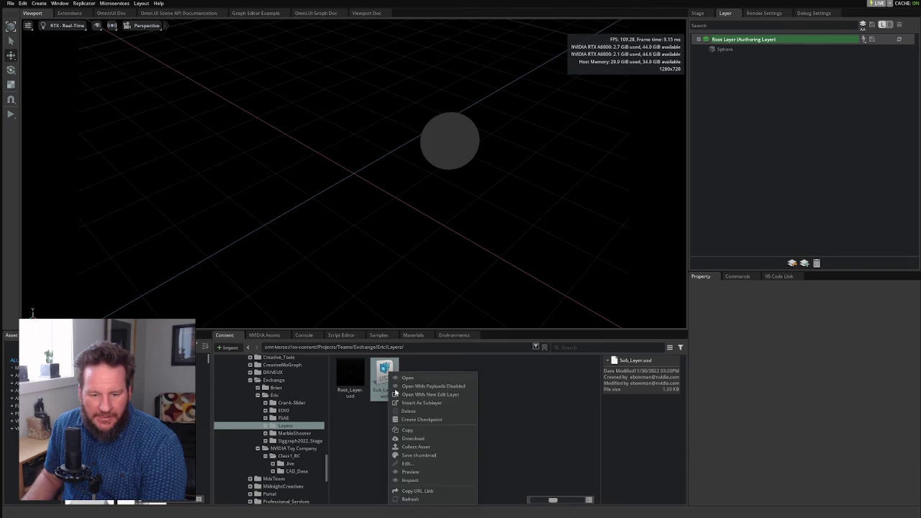
{"action": "left_click", "coordinate": [415, 463]}
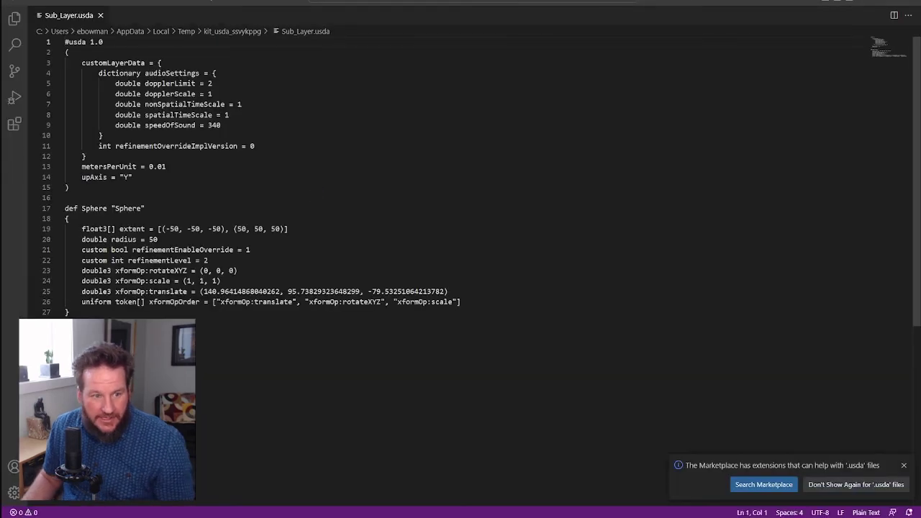
{"action": "left_click_drag", "start_coordinate": [70, 313], "coordinate": [65, 208]}
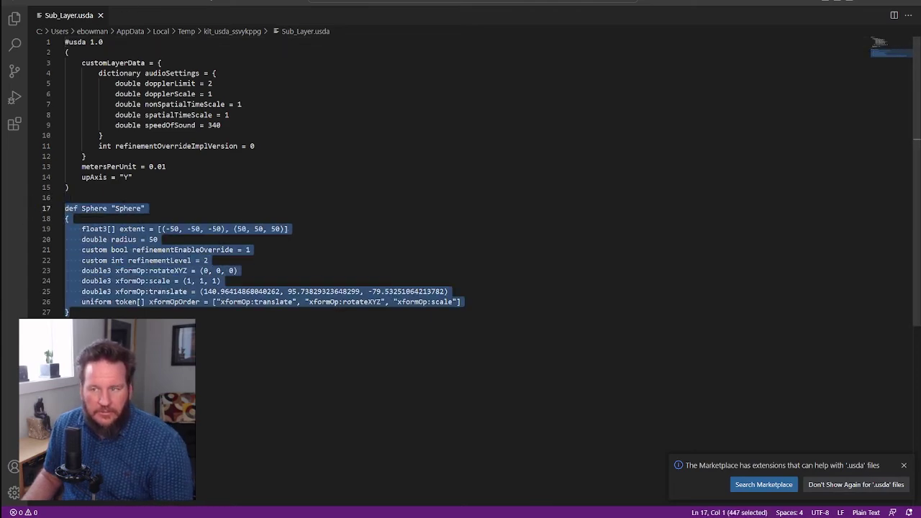
Back in Omniverse, finish the text editing session on Sub_Layer.usd
{"action": "key", "text": "alt+Tab"}
{"action": "right_click", "coordinate": [387, 369]}
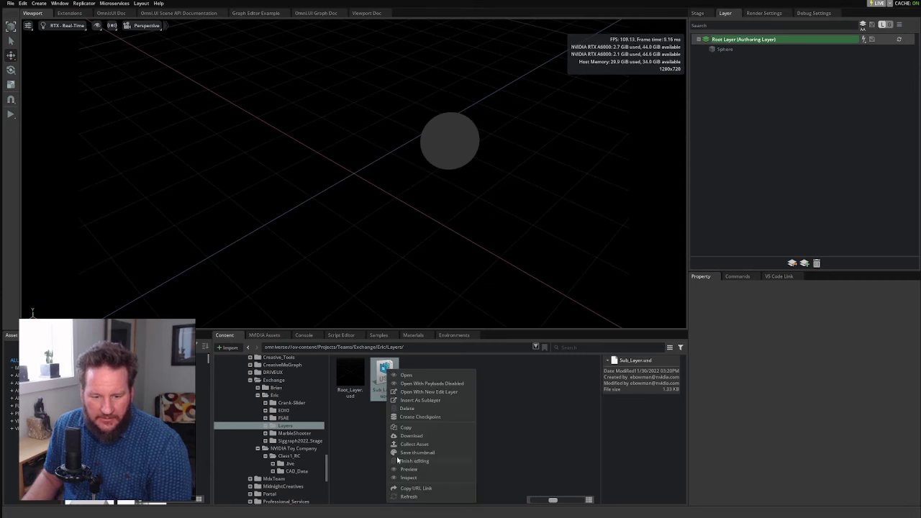
{"action": "left_click", "coordinate": [344, 452]}
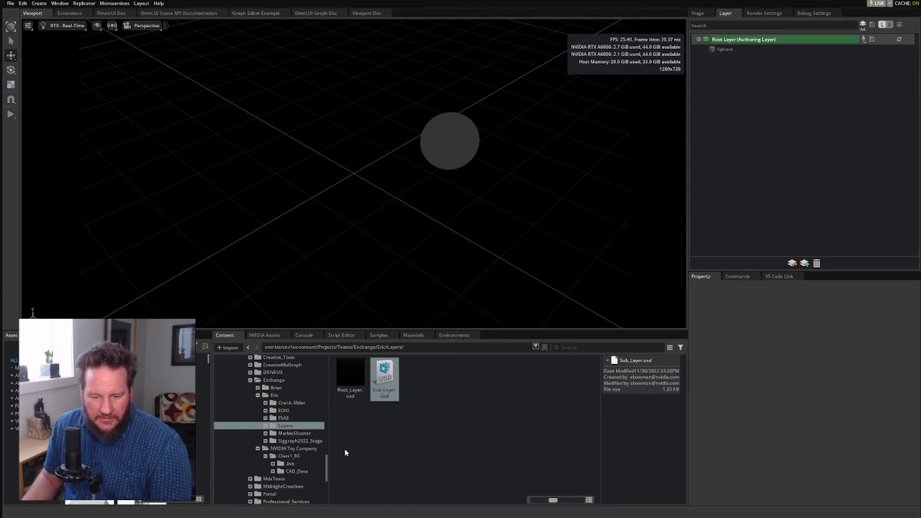
Load Root_Layer.usd as the stage so the sphere from Sub_Layer.usd appears beside the light
{"action": "double_click", "coordinate": [350, 379]}
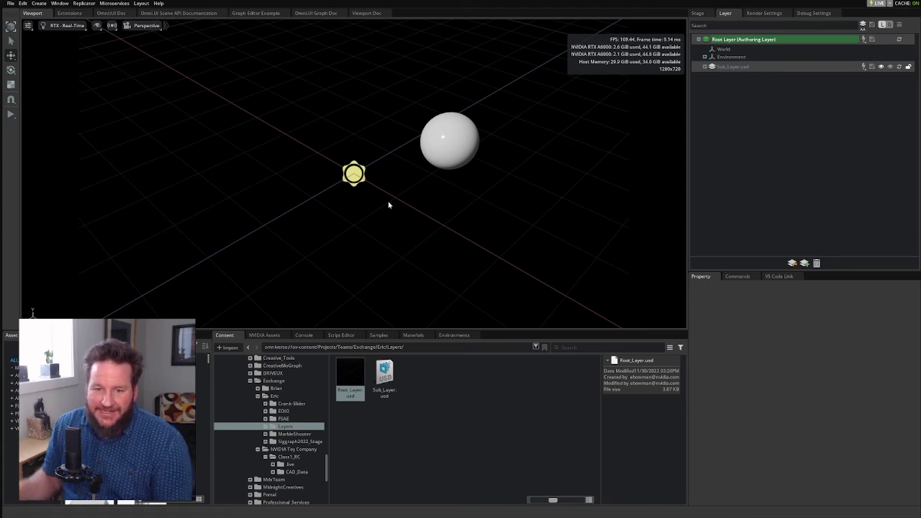
{"action": "right_click", "coordinate": [354, 374]}
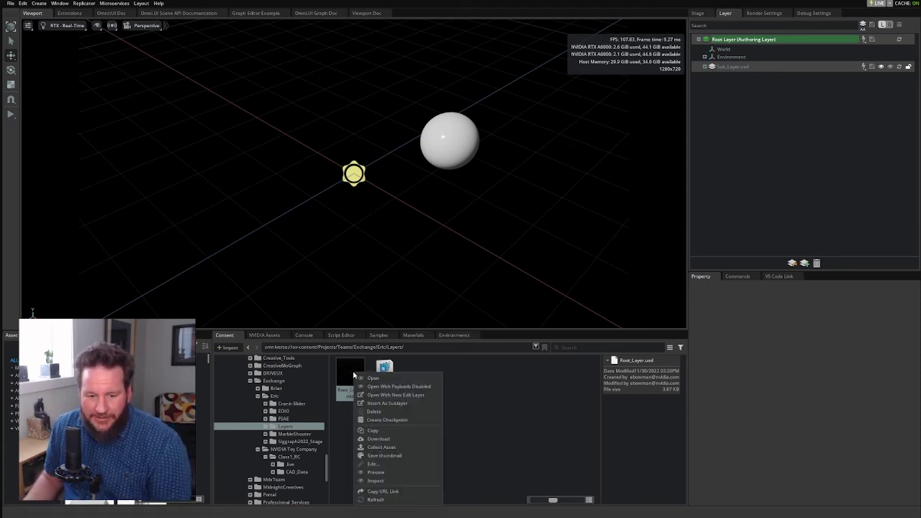
View Root_Layer.usd as text and highlight its subLayers entry @./Sub_Layer.usd@, then return to Omniverse
{"action": "left_click", "coordinate": [375, 465]}
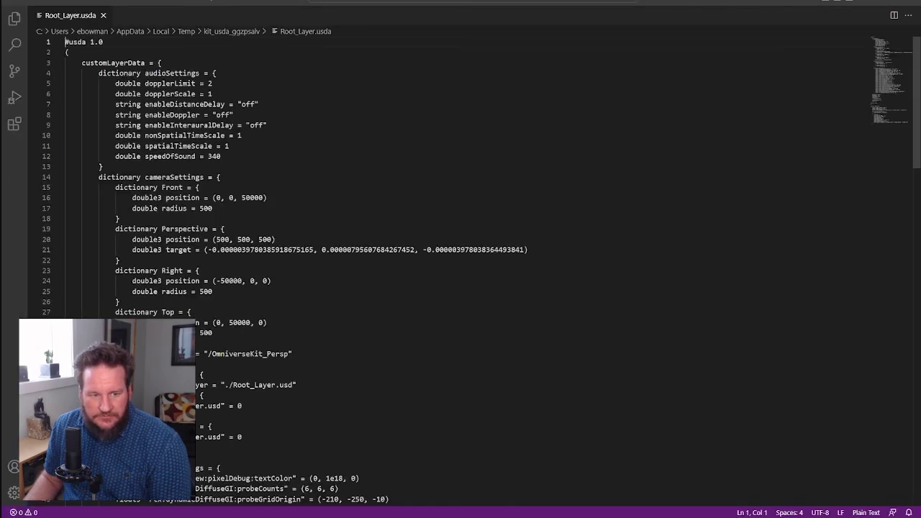
{"action": "scroll", "coordinate": [461, 266], "scroll_direction": "down", "scroll_amount": 6}
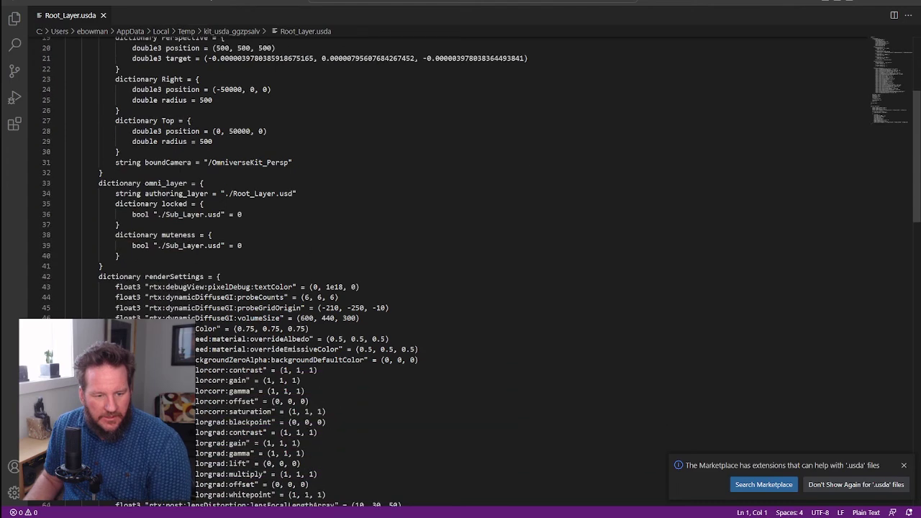
{"action": "scroll", "coordinate": [460, 267], "scroll_direction": "down", "scroll_amount": 12}
{"action": "left_click_drag", "start_coordinate": [173, 310], "coordinate": [52, 307]}
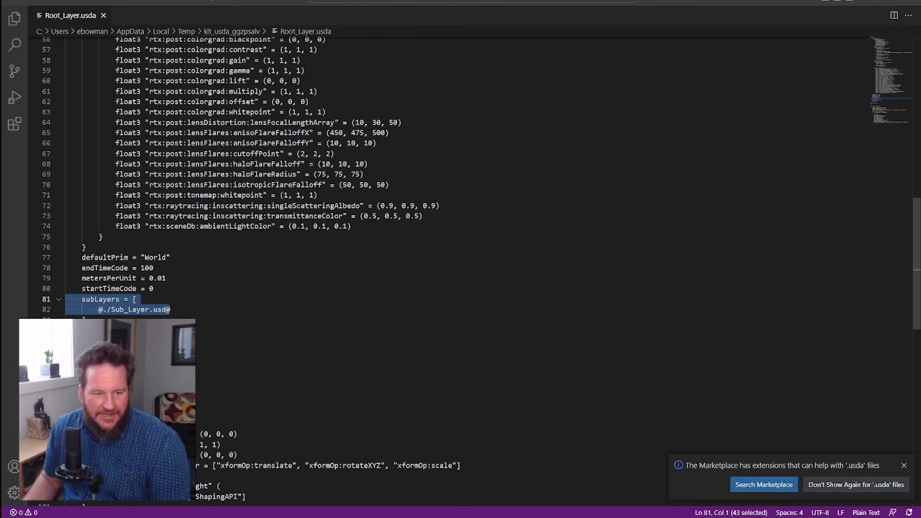
{"action": "left_click", "coordinate": [87, 319]}
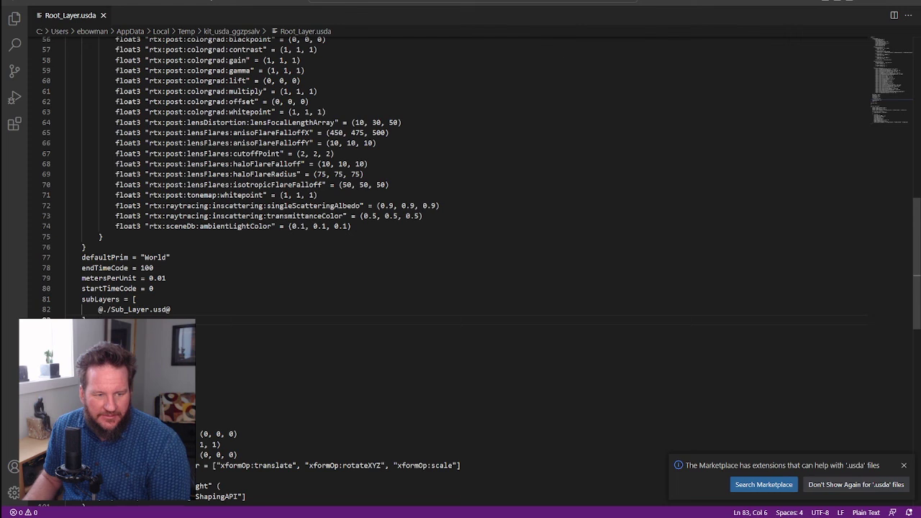
{"action": "left_click_drag", "start_coordinate": [87, 320], "coordinate": [28, 299]}
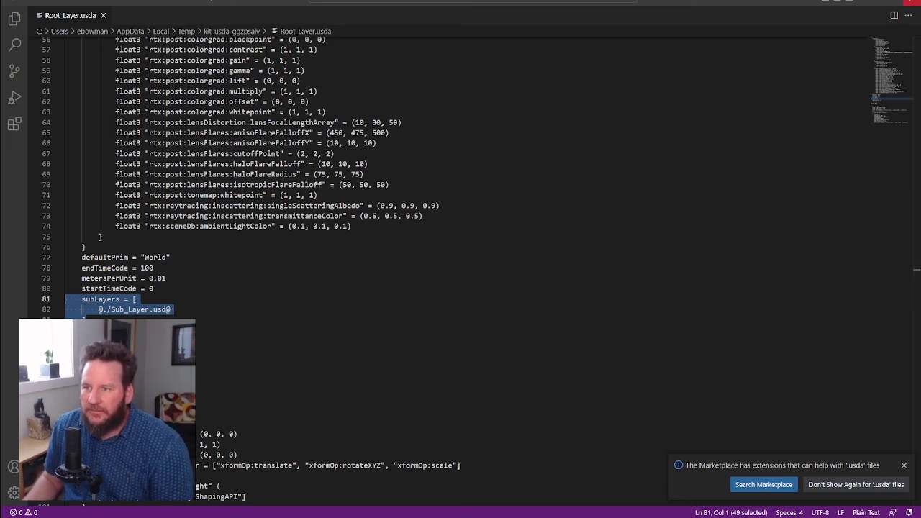
{"action": "key", "text": "alt+Tab"}
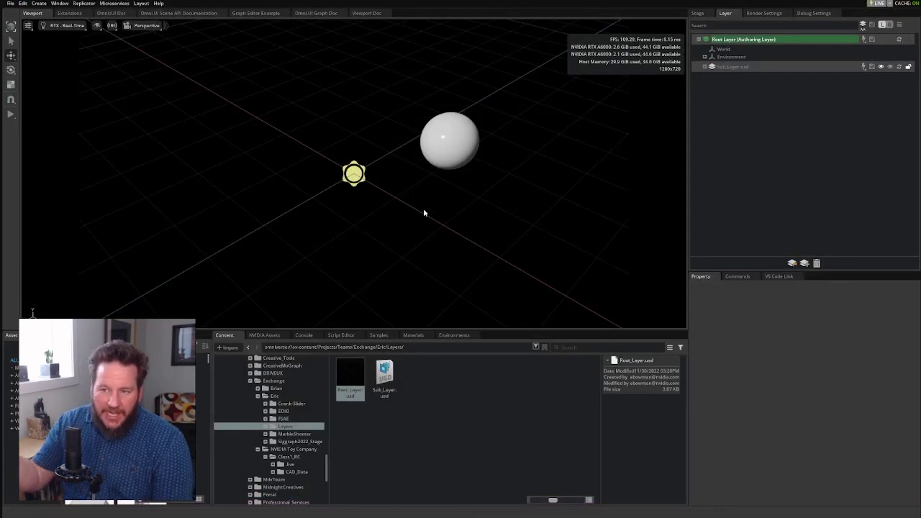